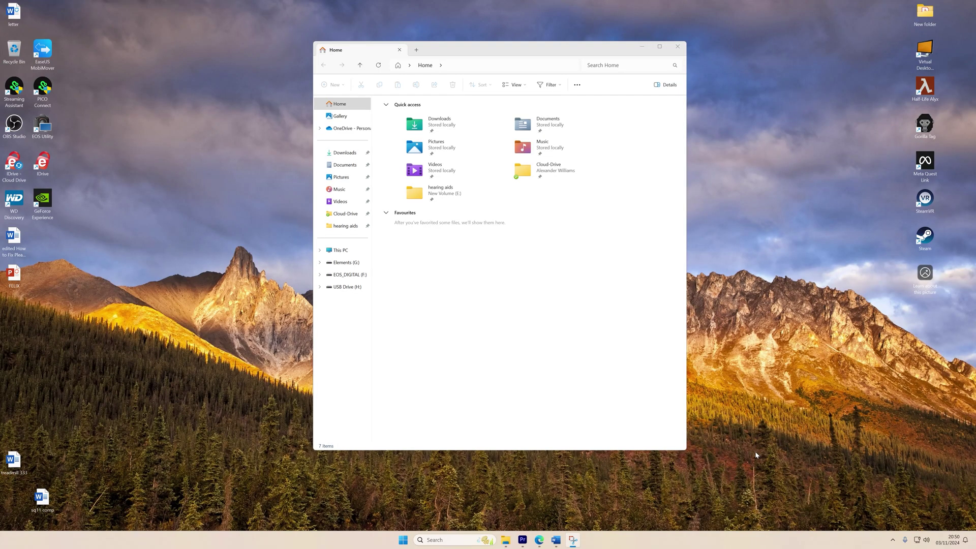
- Open Computer Management through the Manage option on This PC in File Explorer
{"action": "right_click", "coordinate": [350, 251]}
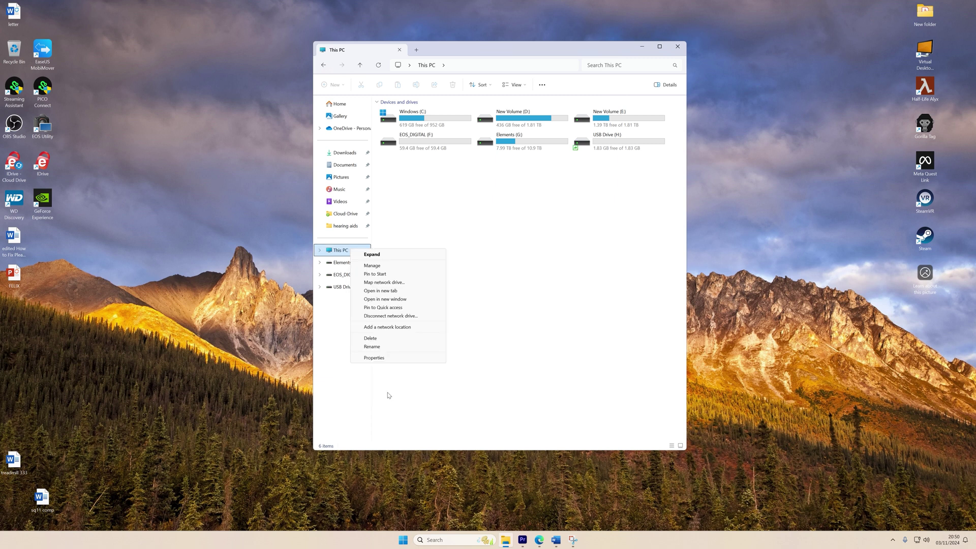
{"action": "left_click", "coordinate": [372, 266]}
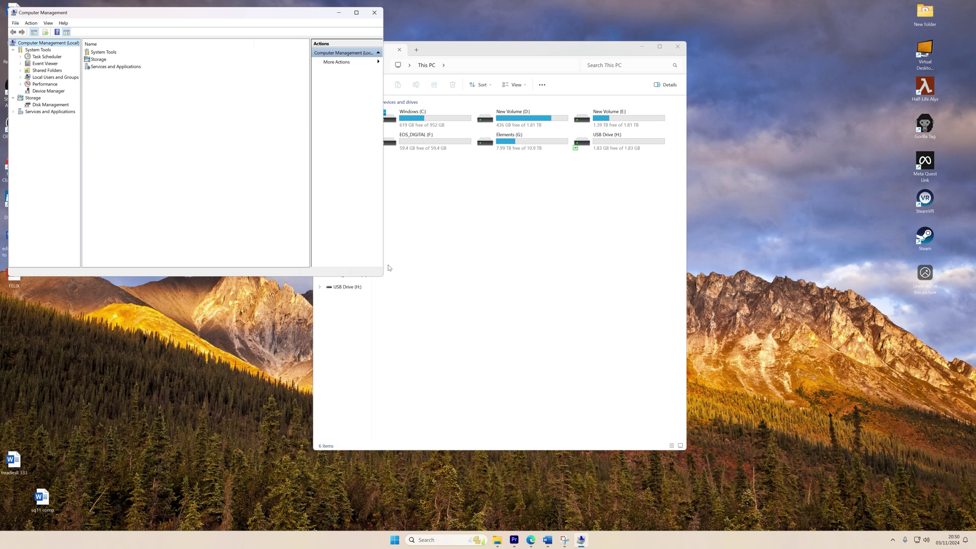
- Reassign the USB volume's drive letter from H: to U: in Disk Management
{"action": "left_click", "coordinate": [57, 105]}
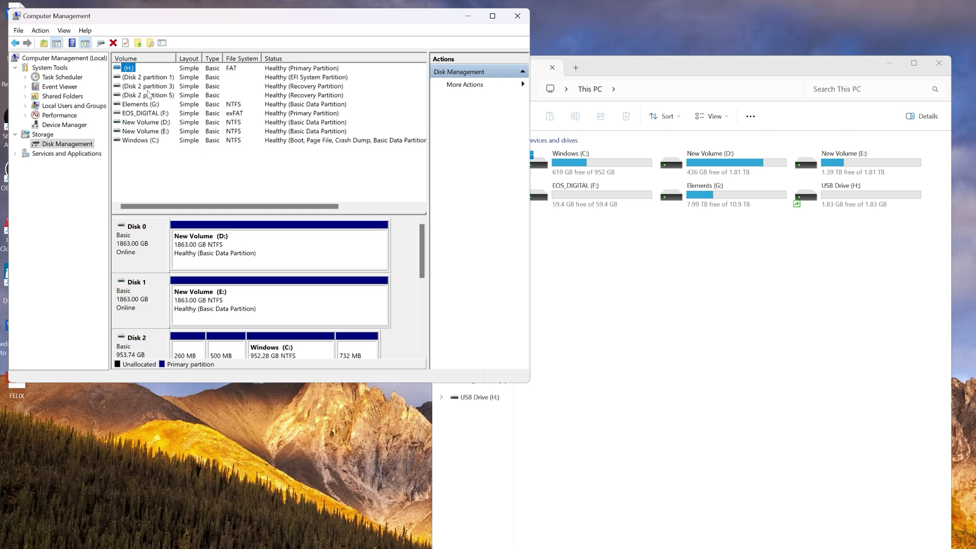
{"action": "right_click", "coordinate": [131, 68]}
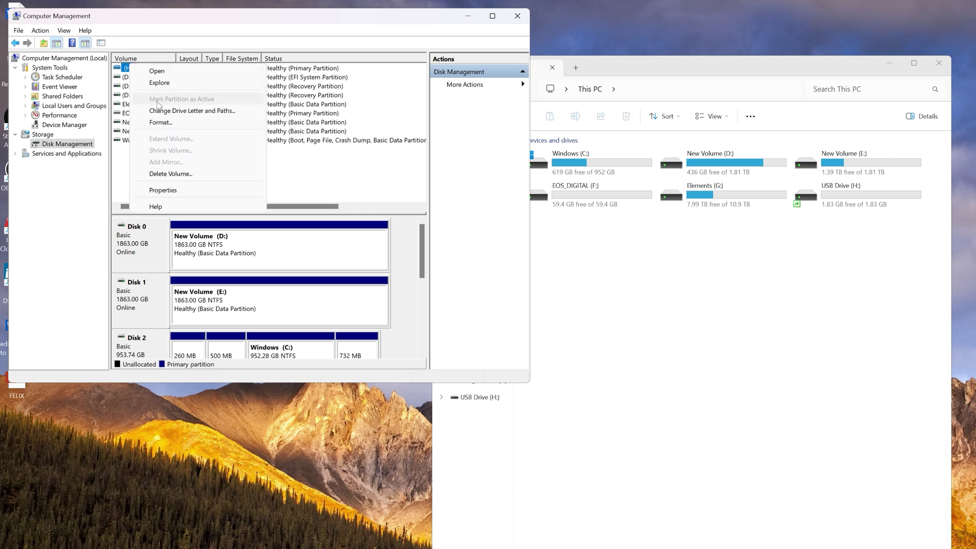
{"action": "left_click", "coordinate": [164, 111]}
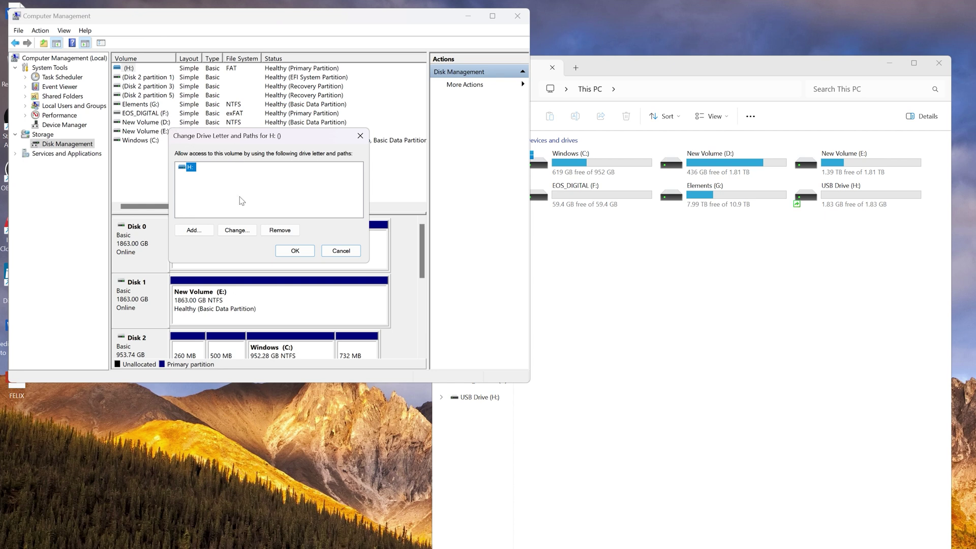
{"action": "left_click", "coordinate": [238, 231]}
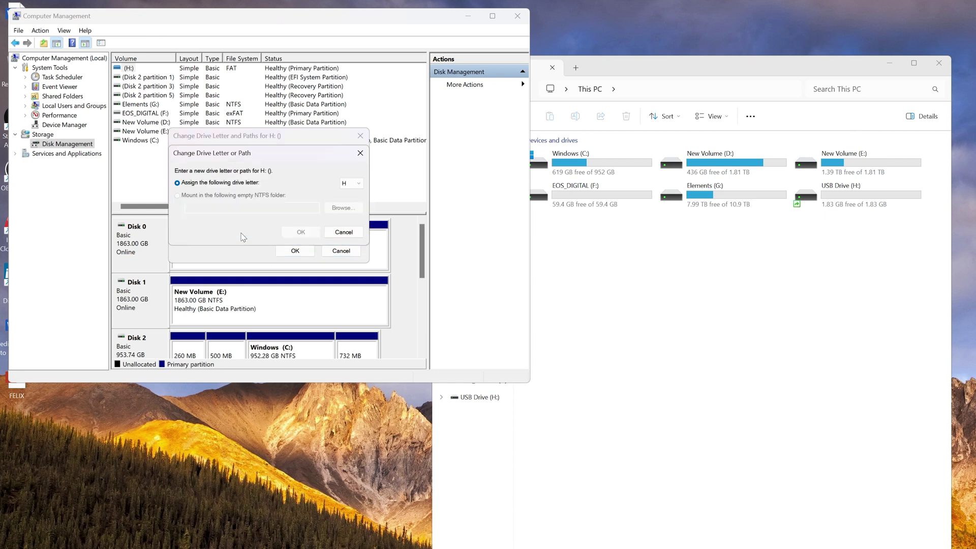
{"action": "left_click", "coordinate": [361, 185]}
{"action": "left_click", "coordinate": [301, 232]}
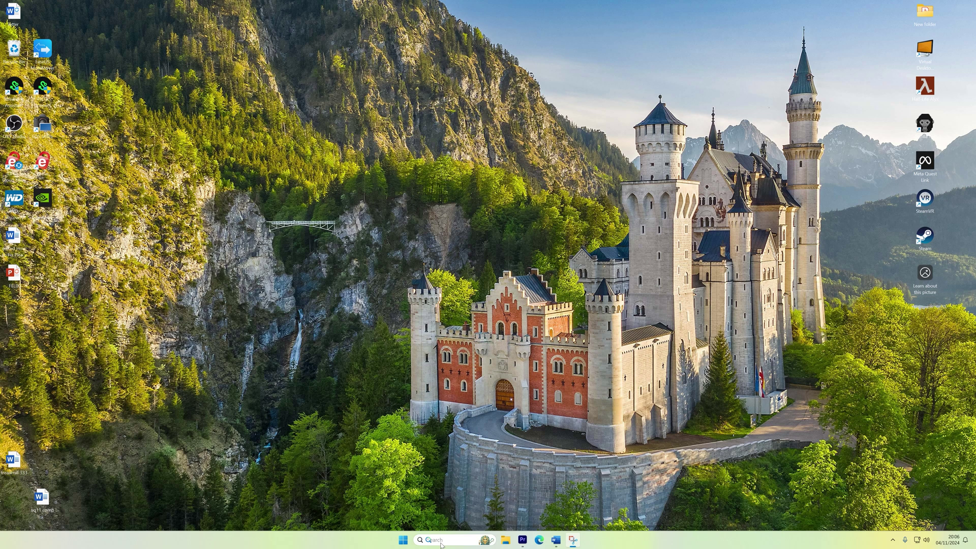
- Launch Device Manager via search 'devi', expand Universal Serial Bus controllers, and select Generic USB Hub
{"action": "left_click", "coordinate": [440, 543]}
{"action": "type", "text": "devi"}
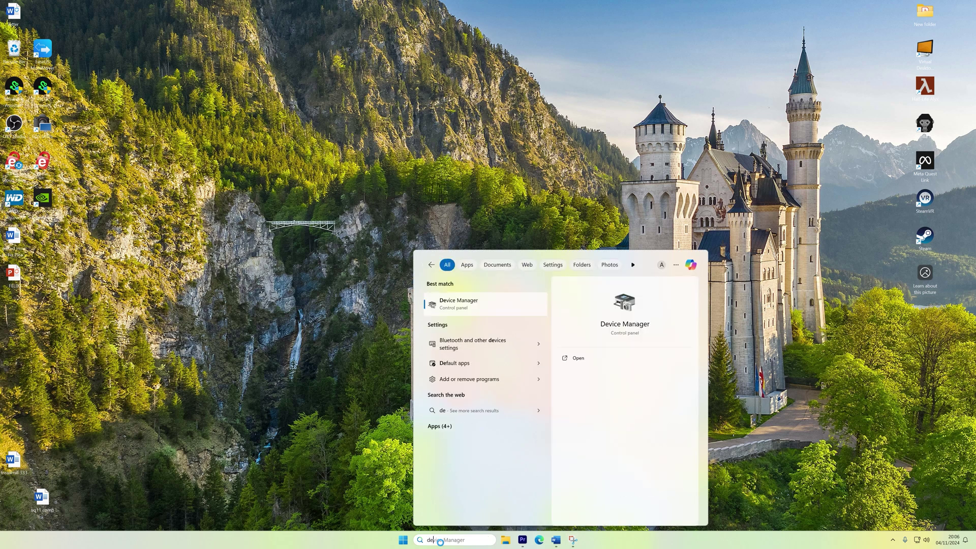
{"action": "left_click", "coordinate": [512, 306]}
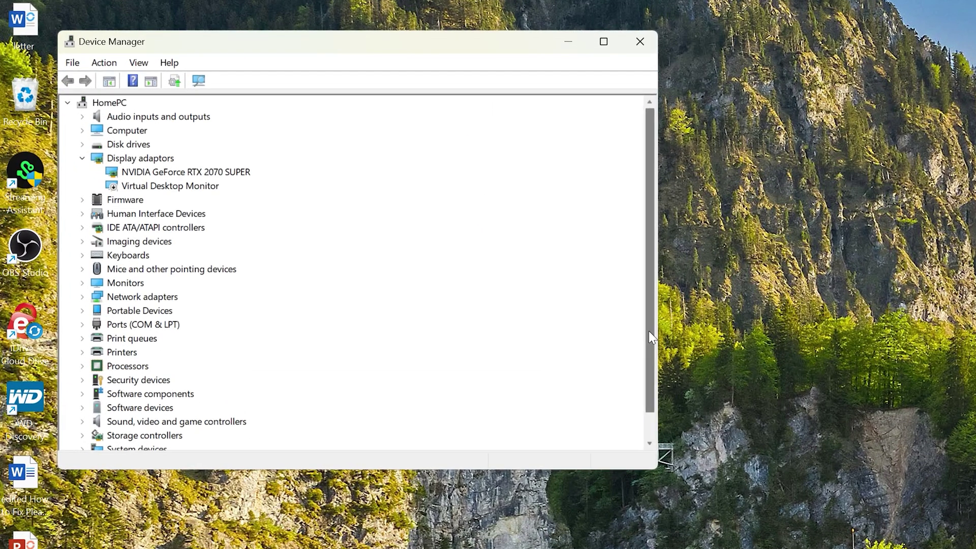
{"action": "left_click_drag", "start_coordinate": [649, 331], "coordinate": [645, 382]}
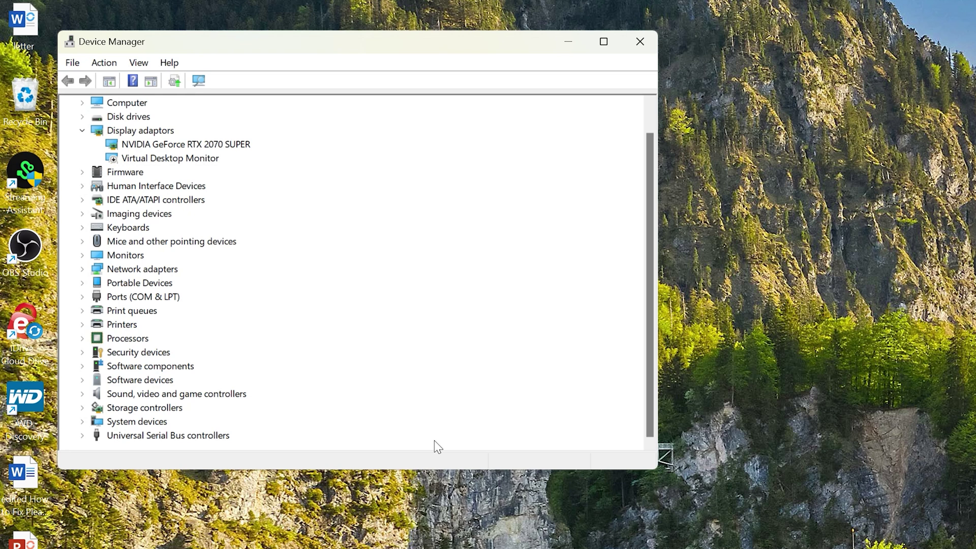
{"action": "left_click", "coordinate": [84, 436]}
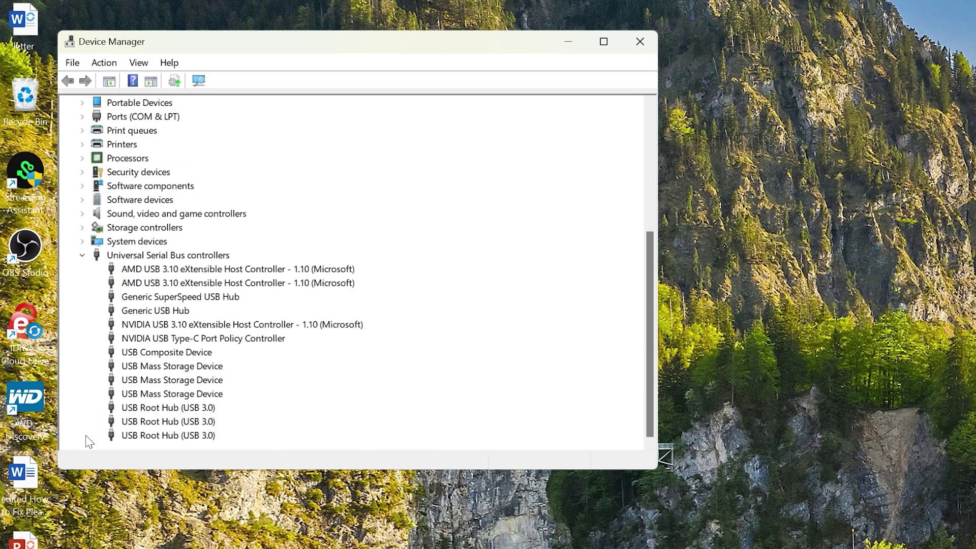
{"action": "right_click", "coordinate": [170, 312]}
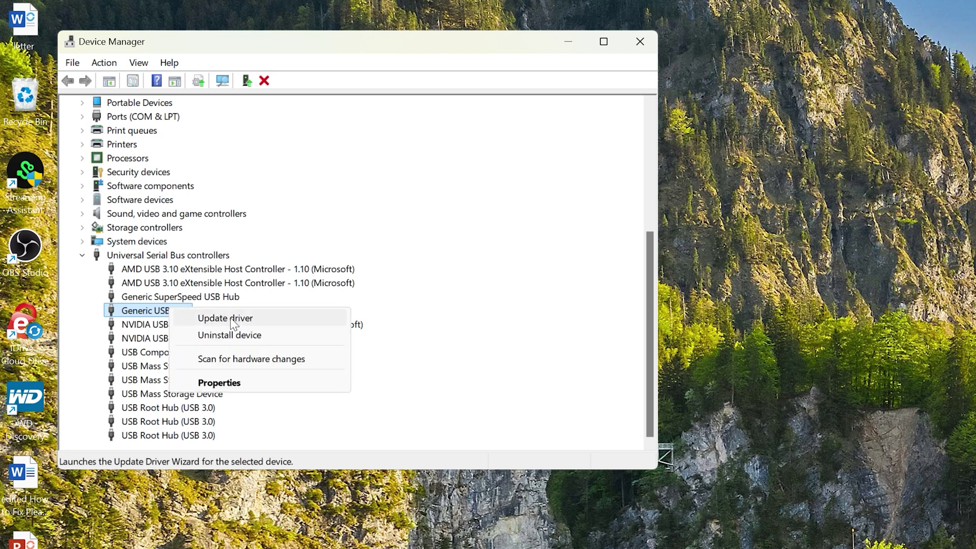
- Update the Generic USB Hub driver using 'Search automatically for drivers'
{"action": "left_click", "coordinate": [269, 321]}
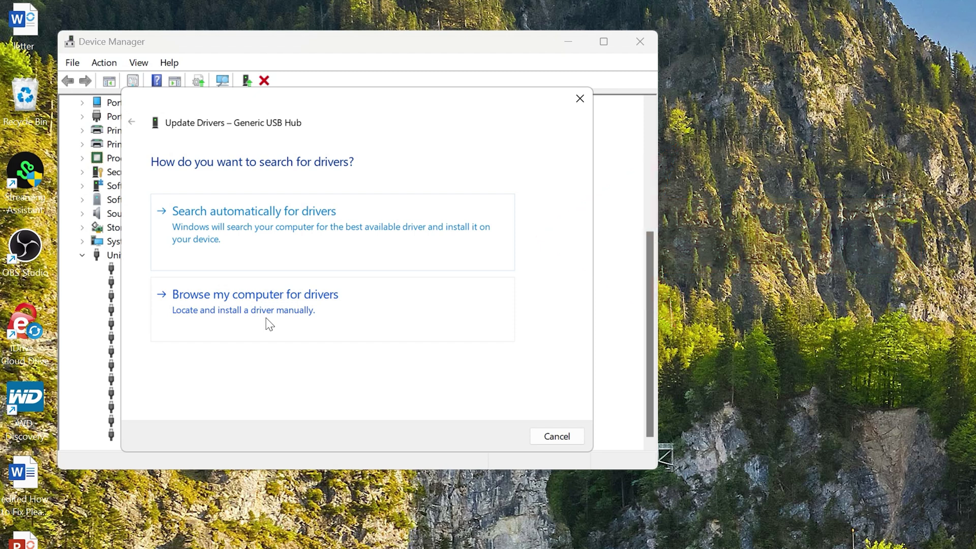
{"action": "left_click", "coordinate": [314, 230]}
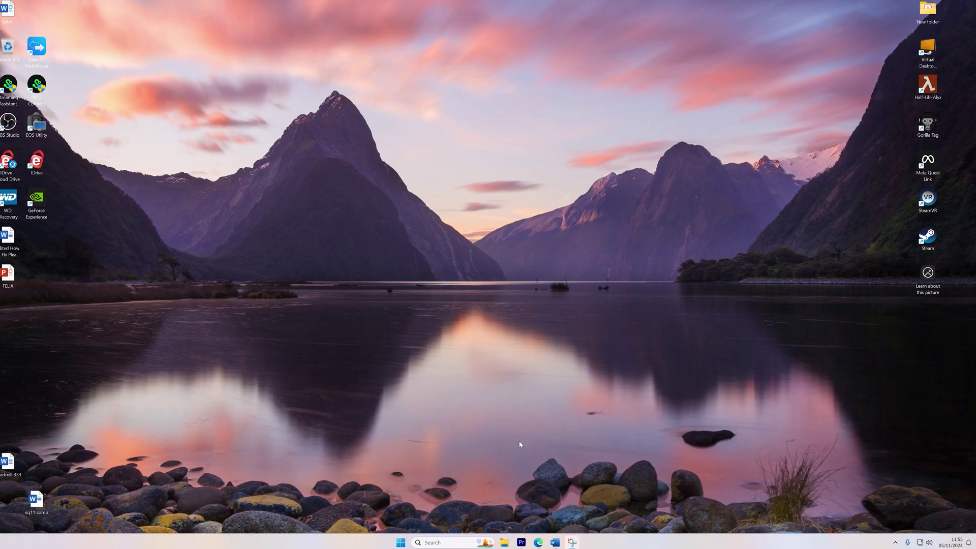
- Reopen Computer Management from This PC in a new File Explorer window
{"action": "key", "text": "super+e"}
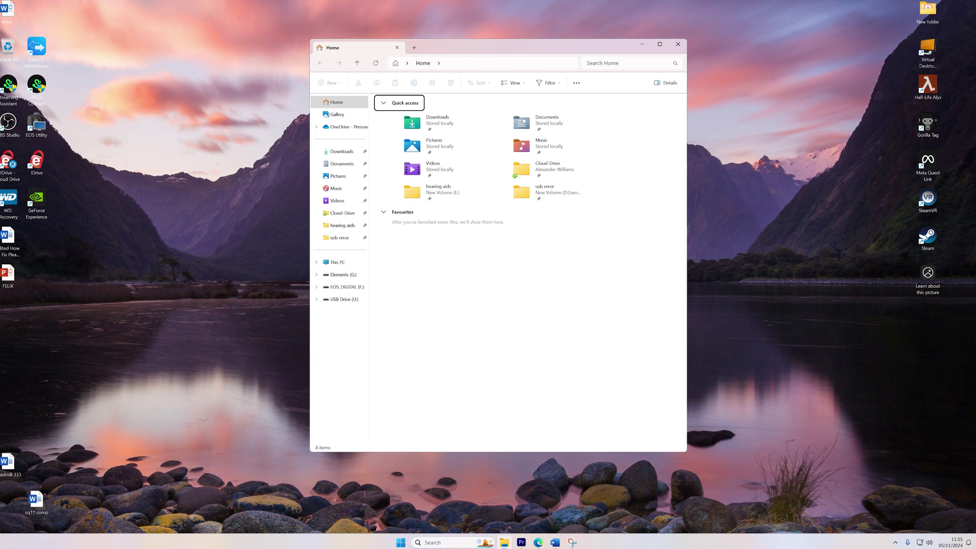
{"action": "right_click", "coordinate": [359, 265]}
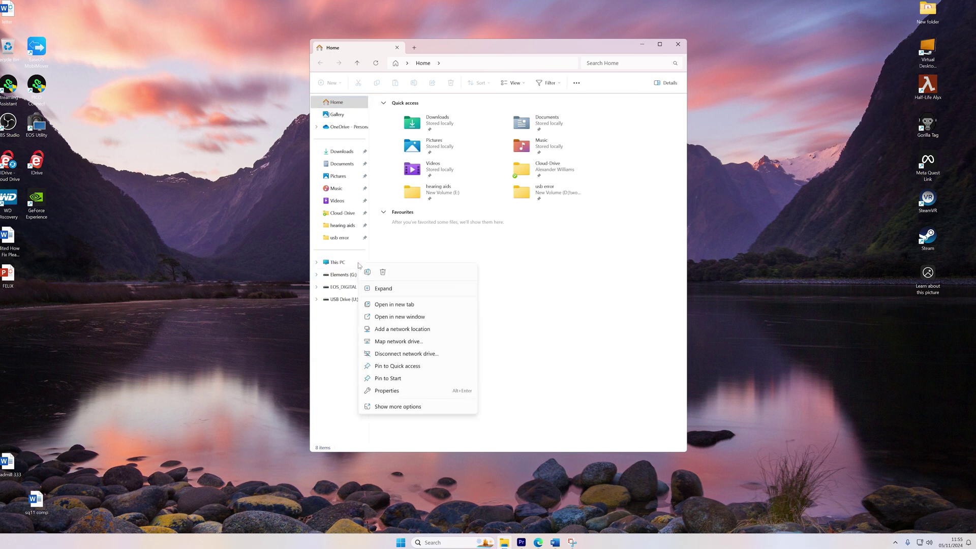
{"action": "left_click", "coordinate": [407, 407]}
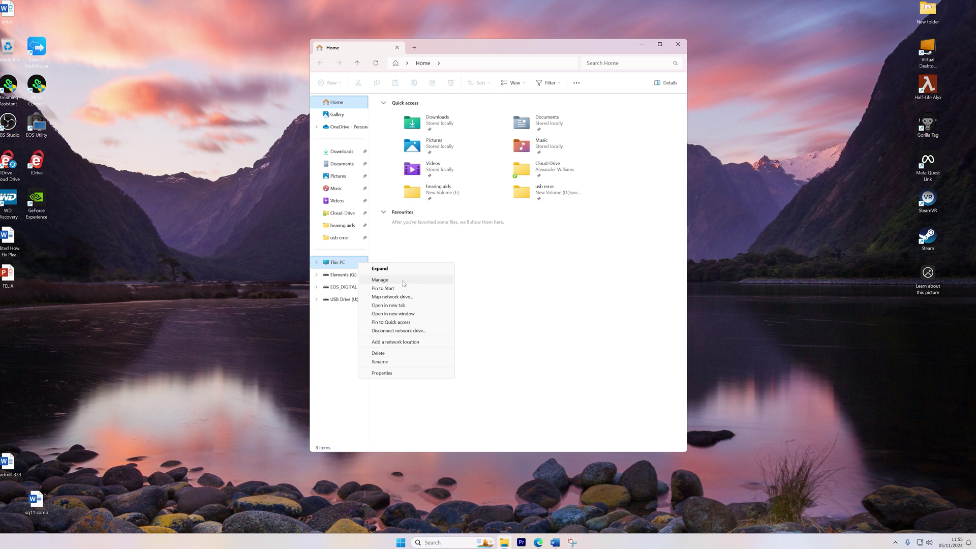
{"action": "left_click", "coordinate": [404, 283]}
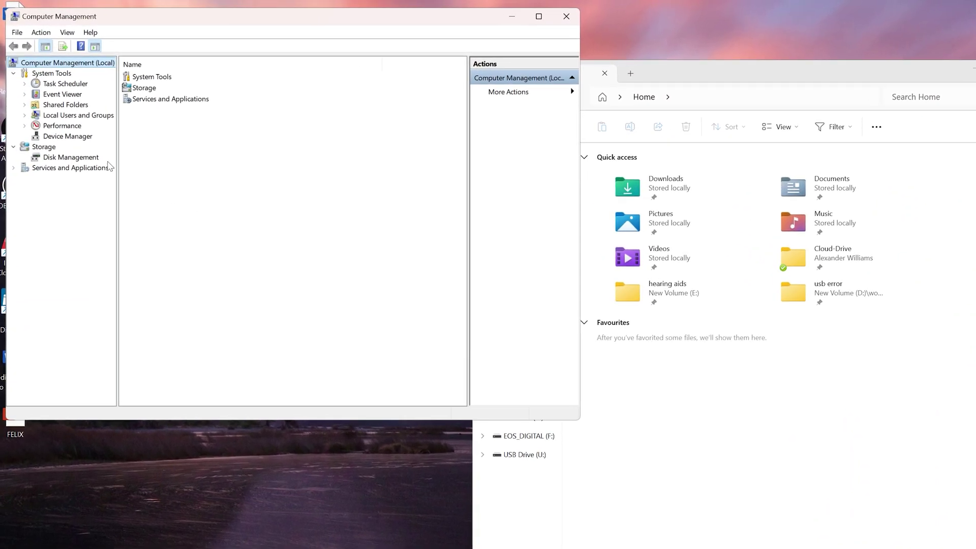
- Bring up the Format dialog for the U: volume in Disk Management
{"action": "left_click", "coordinate": [99, 160]}
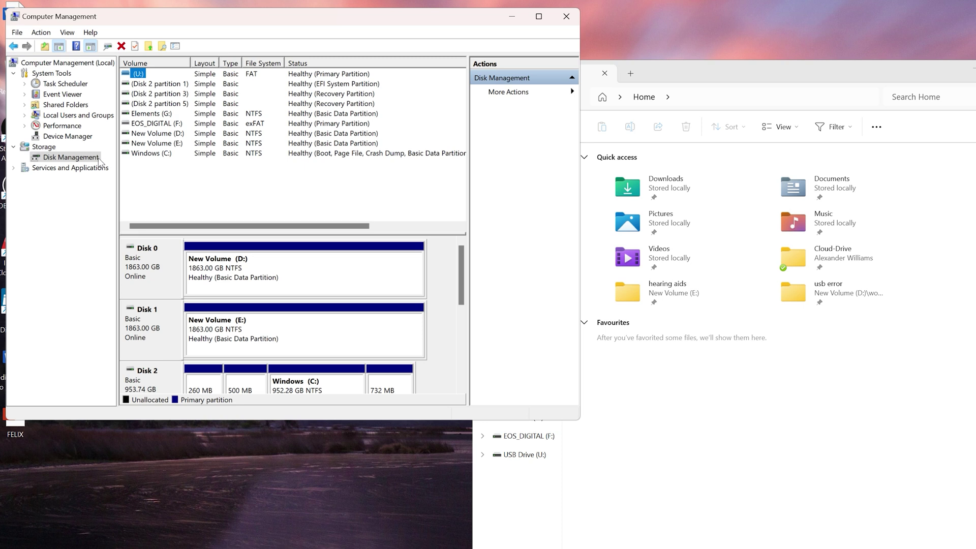
{"action": "right_click", "coordinate": [144, 77]}
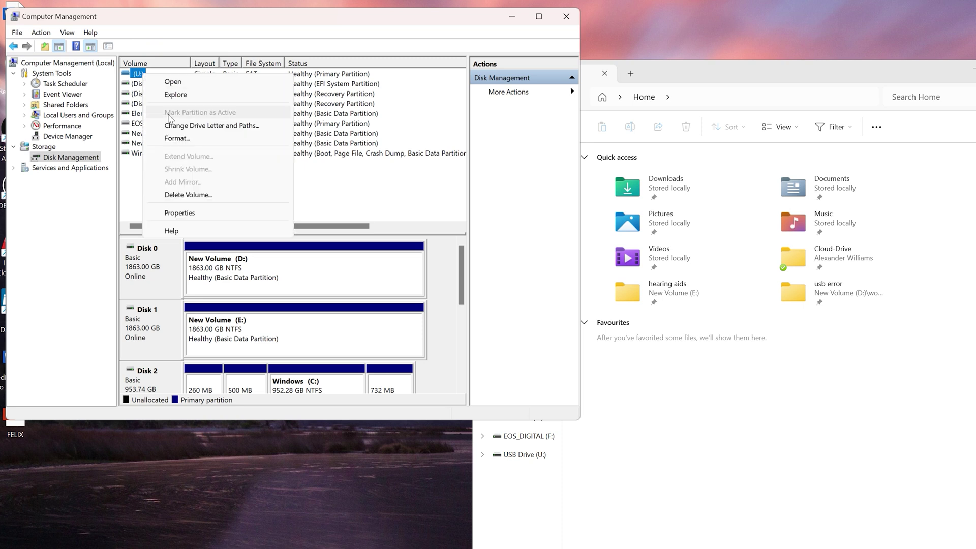
{"action": "left_click", "coordinate": [179, 140]}
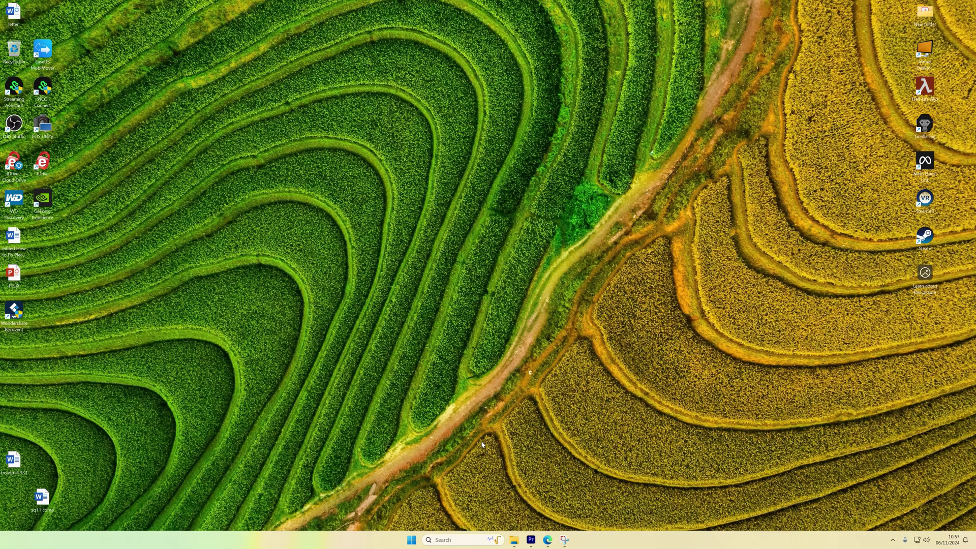
- Run Command Prompt as administrator, start diskpart, and list all disks
{"action": "left_click", "coordinate": [472, 541]}
{"action": "type", "text": "comma"}
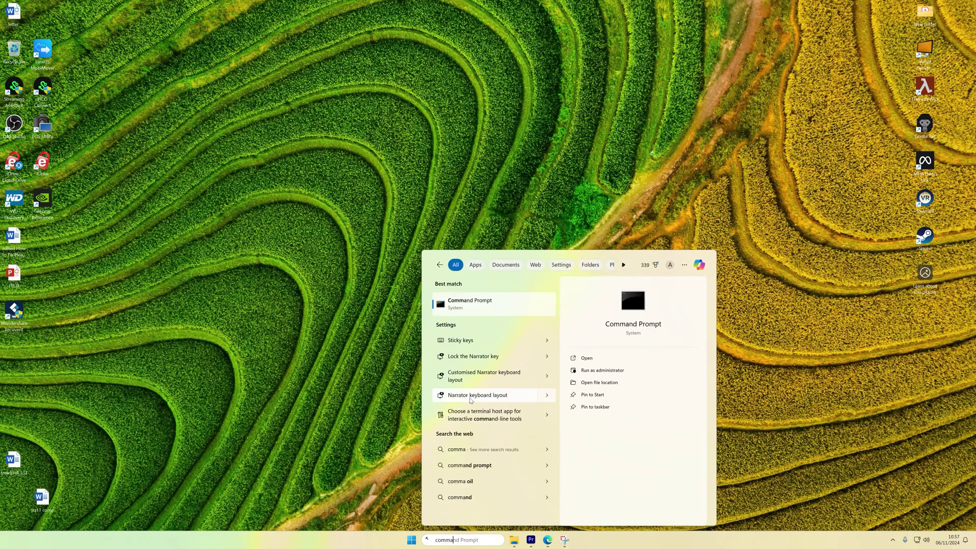
{"action": "right_click", "coordinate": [506, 308]}
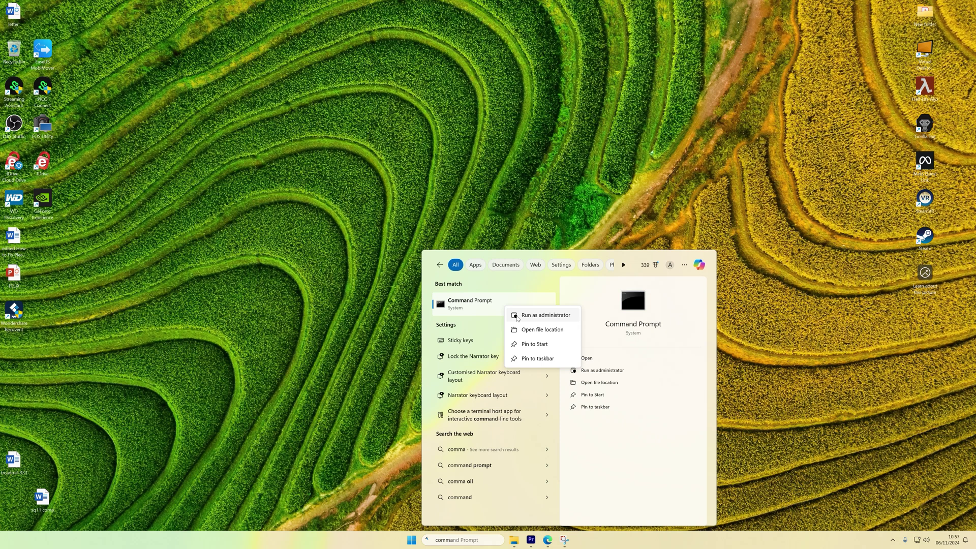
{"action": "left_click", "coordinate": [544, 316]}
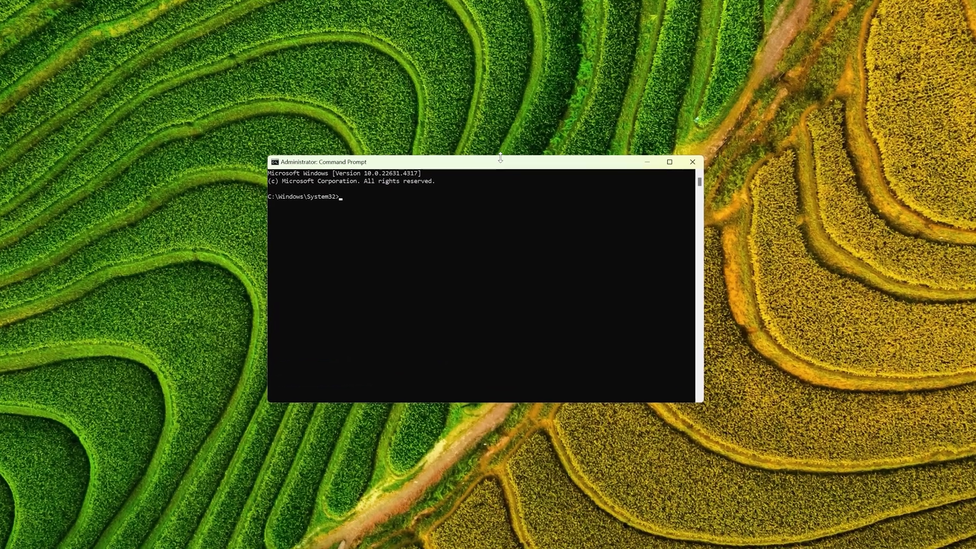
{"action": "type", "text": "diskpart"}
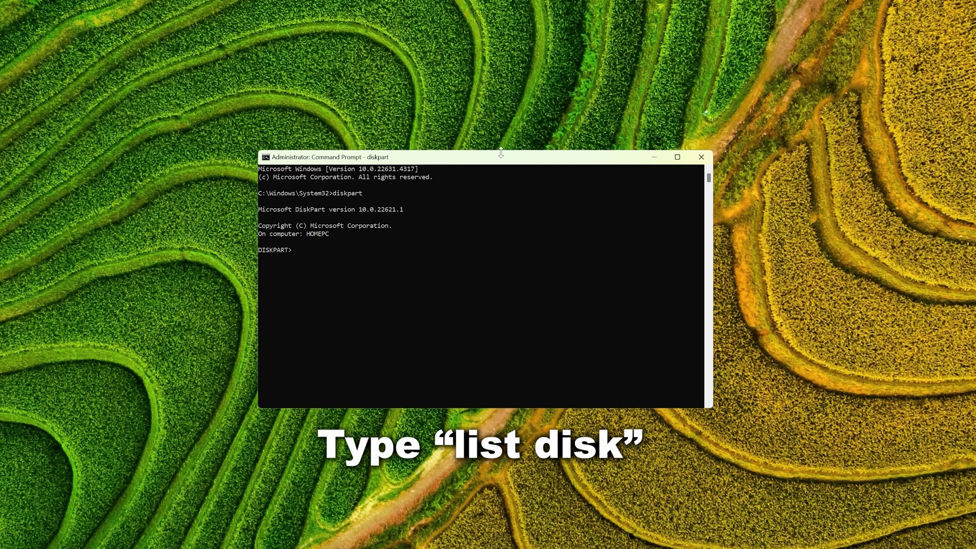
{"action": "type", "text": "list disk"}
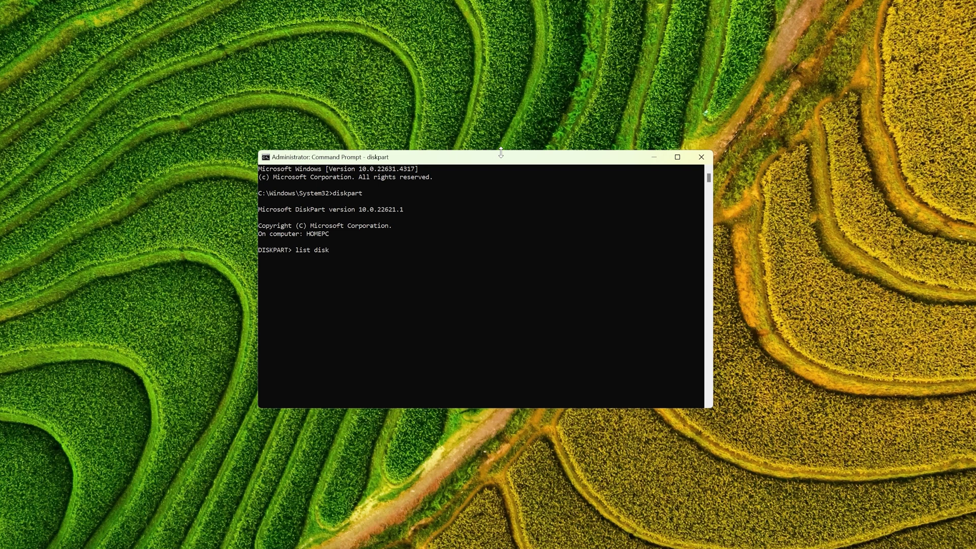
{"action": "key", "text": "Return"}
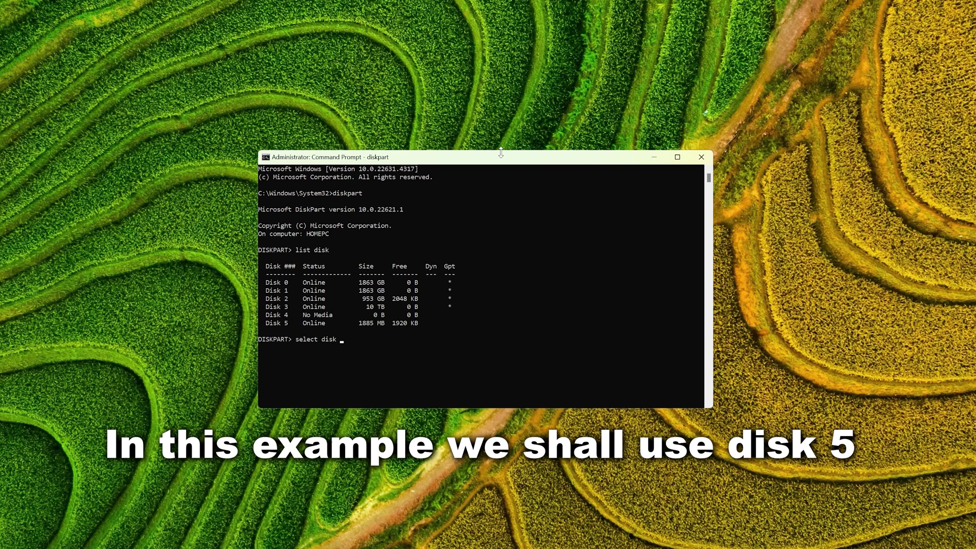
- Select disk 5, clean it, create an active primary partition, and begin 'format fs=fat32'
{"action": "key", "text": "Return"}
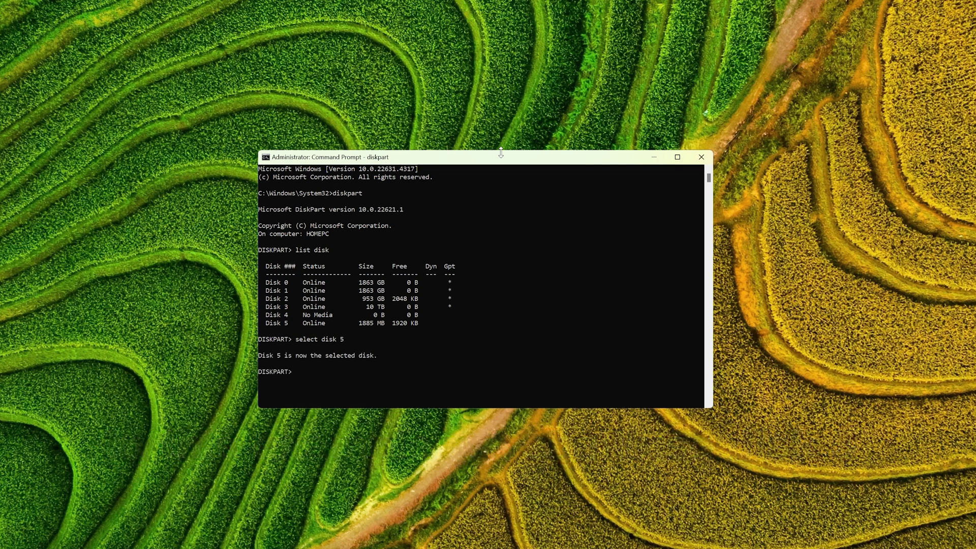
{"action": "type", "text": "clean"}
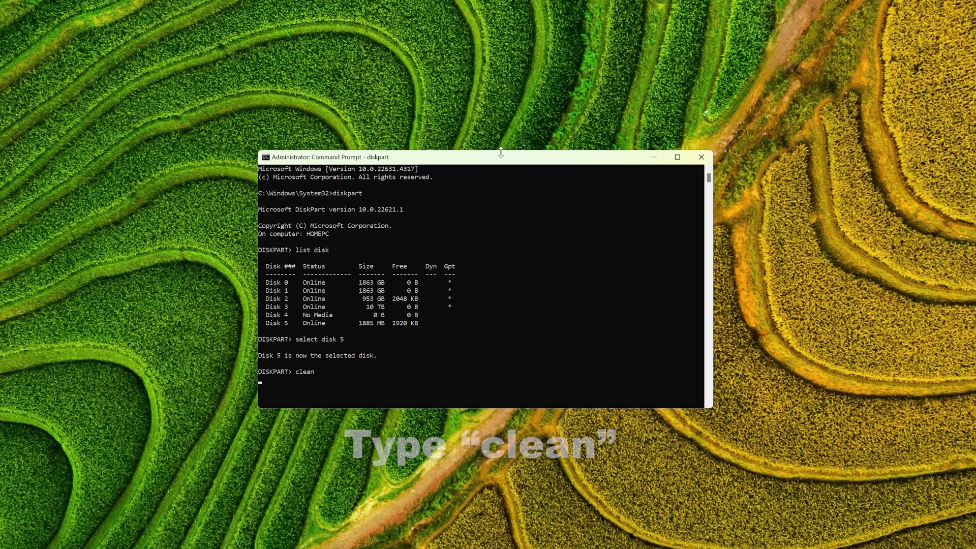
{"action": "type", "text": "create partition primary"}
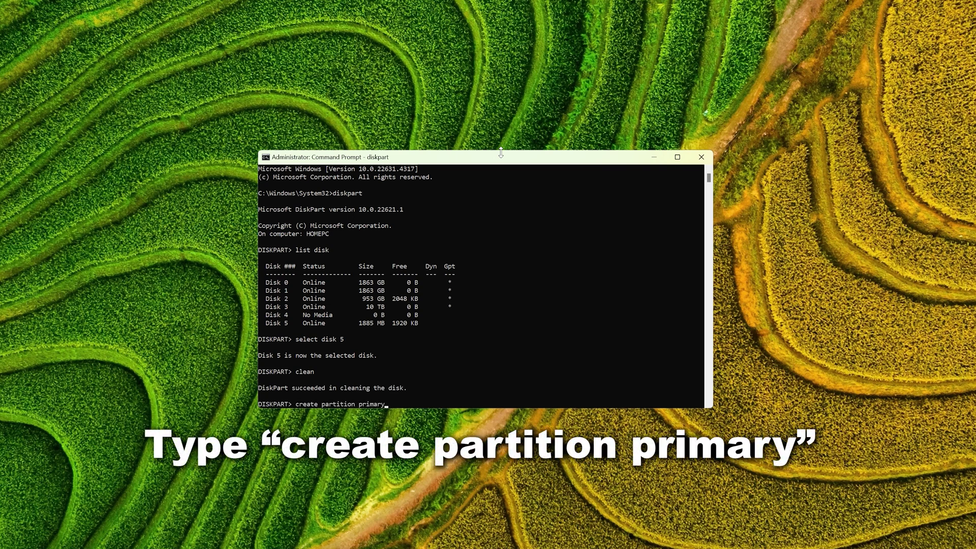
{"action": "key", "text": "Return"}
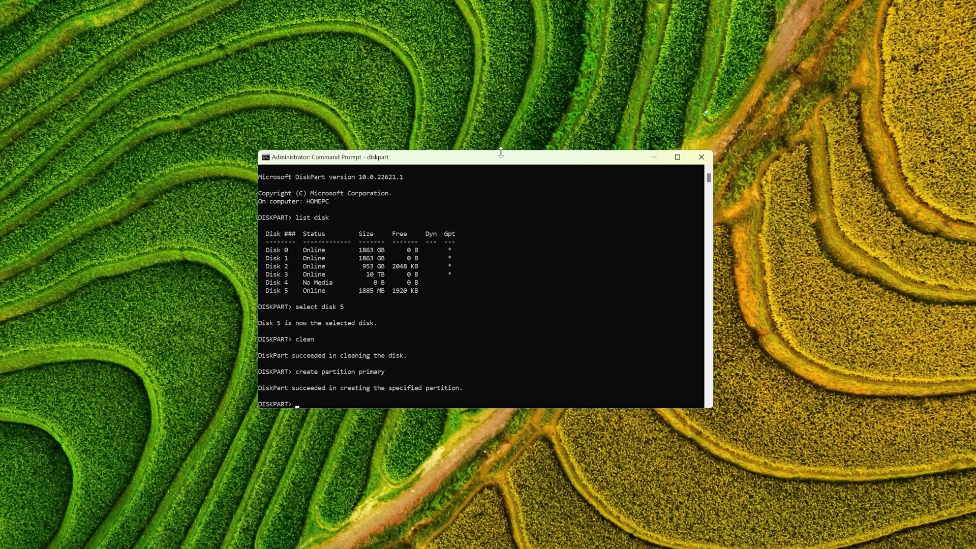
{"action": "type", "text": "active"}
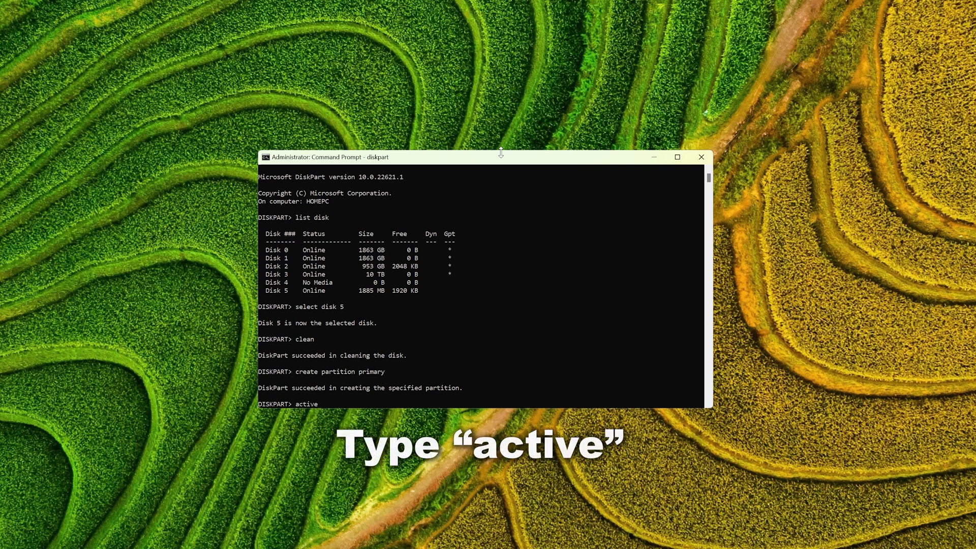
{"action": "key", "text": "Return"}
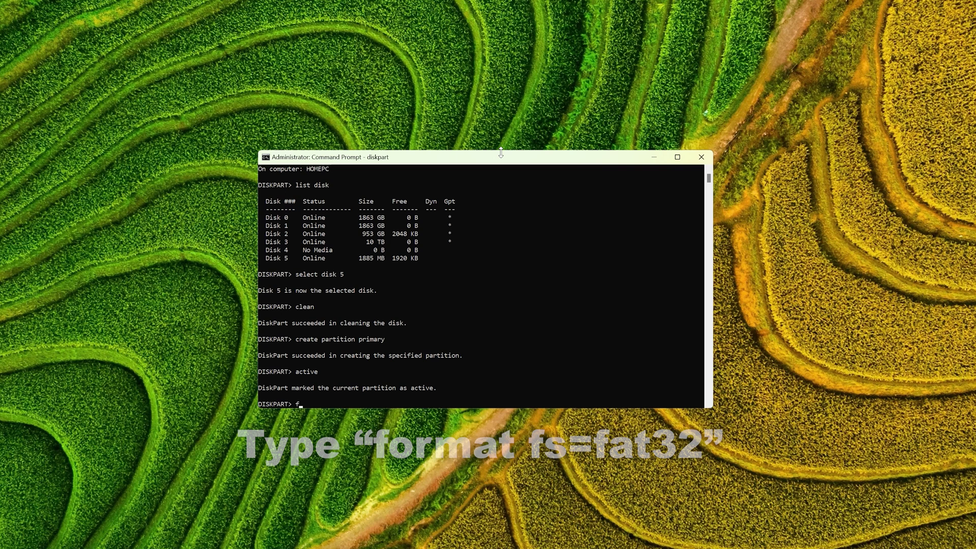
{"action": "type", "text": "forma"}
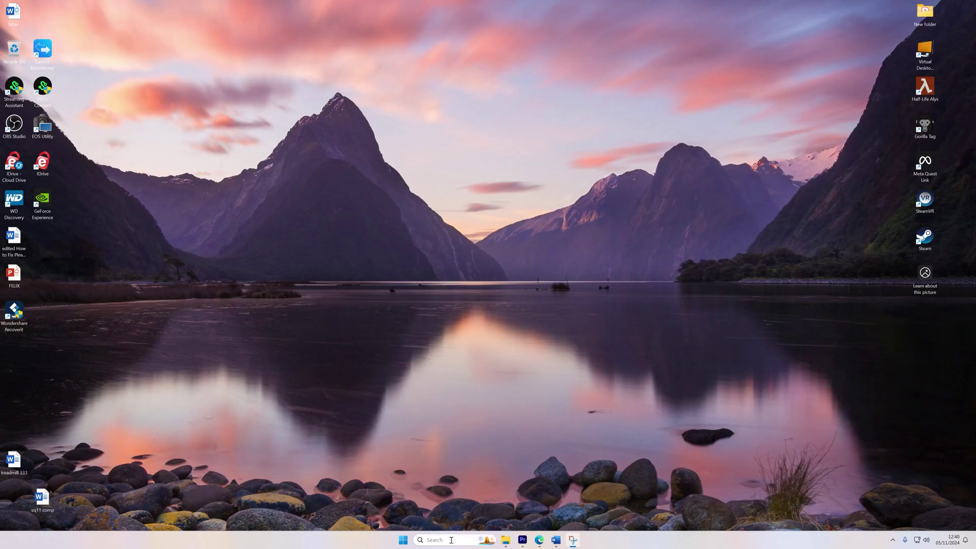
- Open Control Panel's Hardware and Sound section via search 'contro'
{"action": "left_click", "coordinate": [451, 540]}
{"action": "type", "text": "control"}
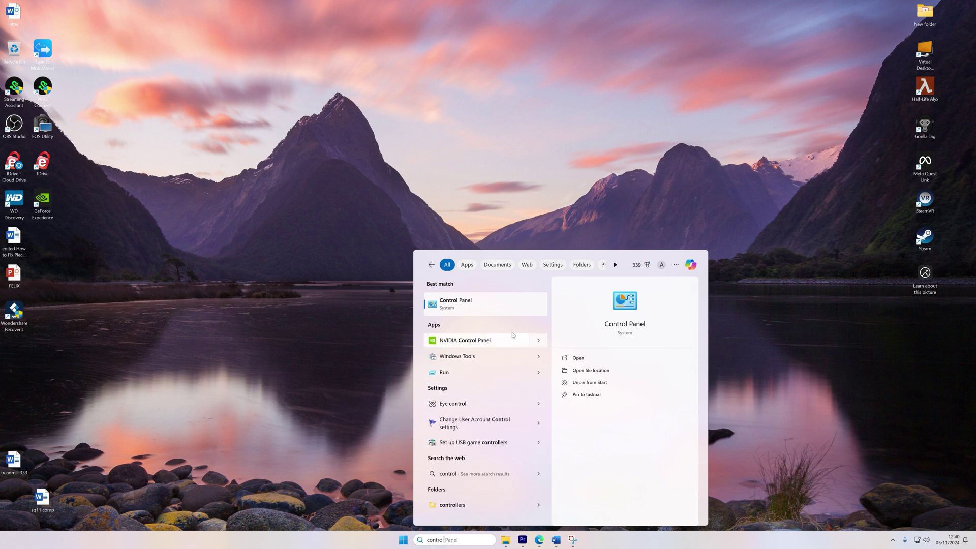
{"action": "left_click", "coordinate": [515, 312]}
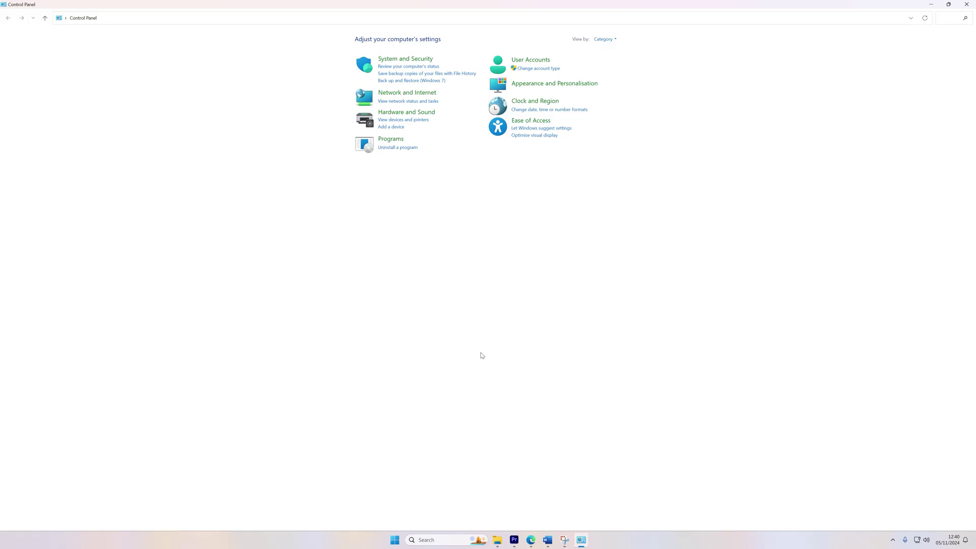
{"action": "left_click", "coordinate": [430, 113]}
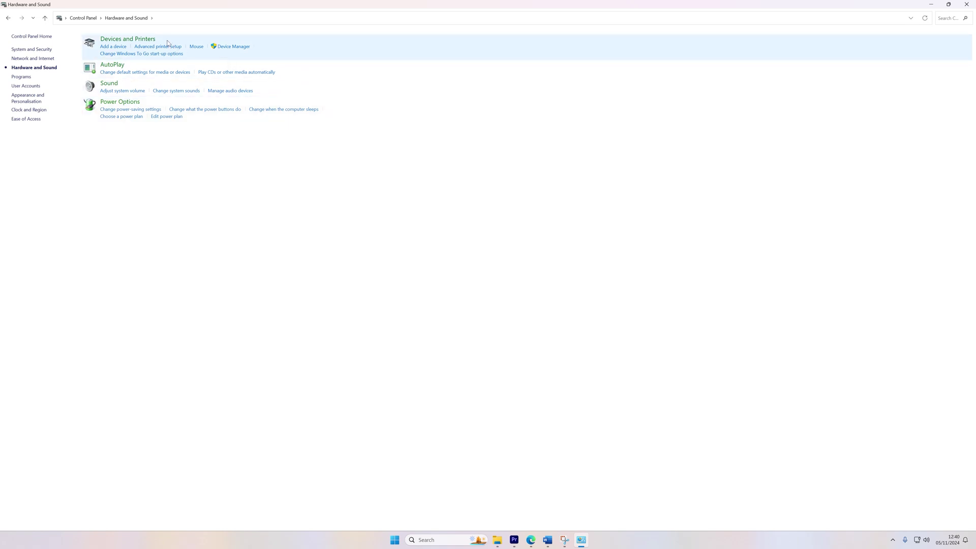
- Open classic Devices and Printers and run Troubleshoot on the AutoRUN/Partition USB drive
{"action": "left_click", "coordinate": [151, 41]}
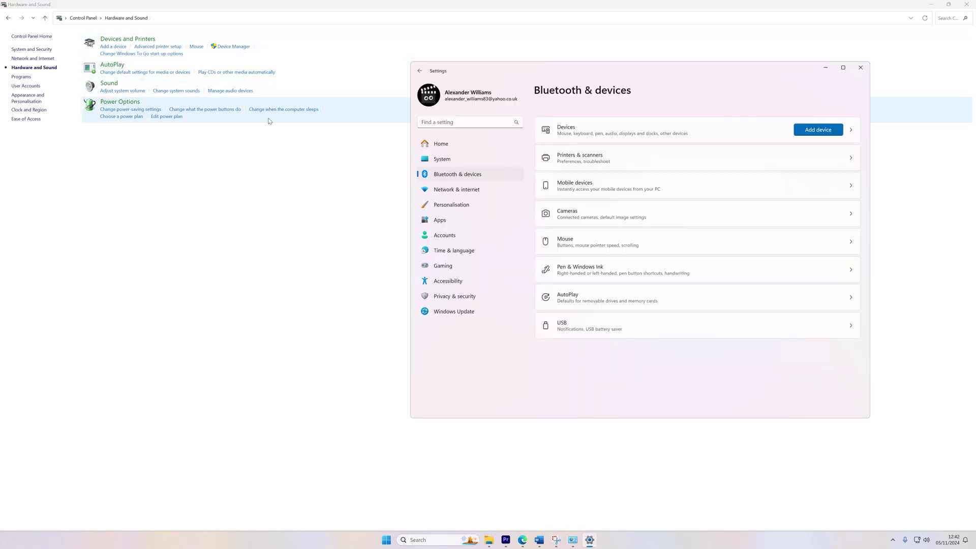
{"action": "left_click", "coordinate": [591, 133]}
{"action": "left_click_drag", "start_coordinate": [869, 155], "coordinate": [868, 307]}
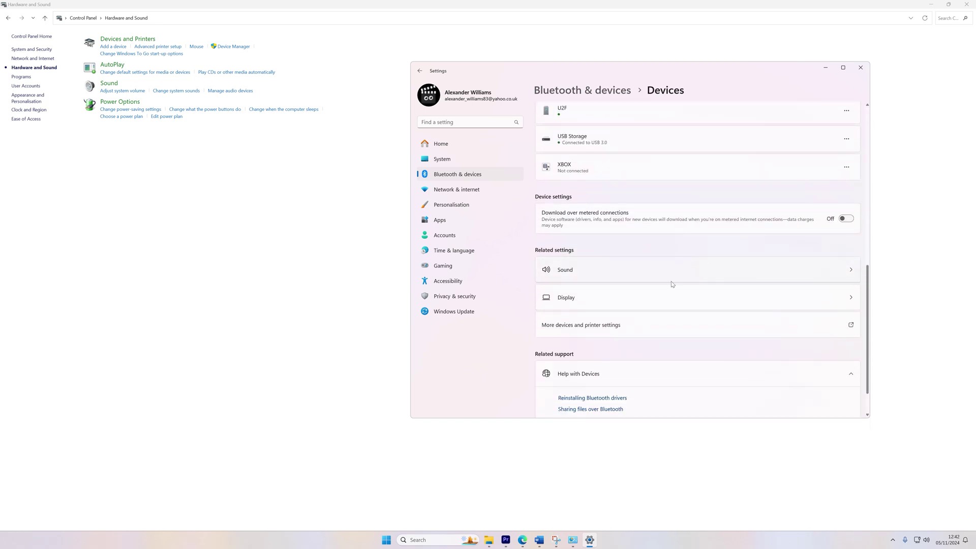
{"action": "left_click", "coordinate": [627, 335]}
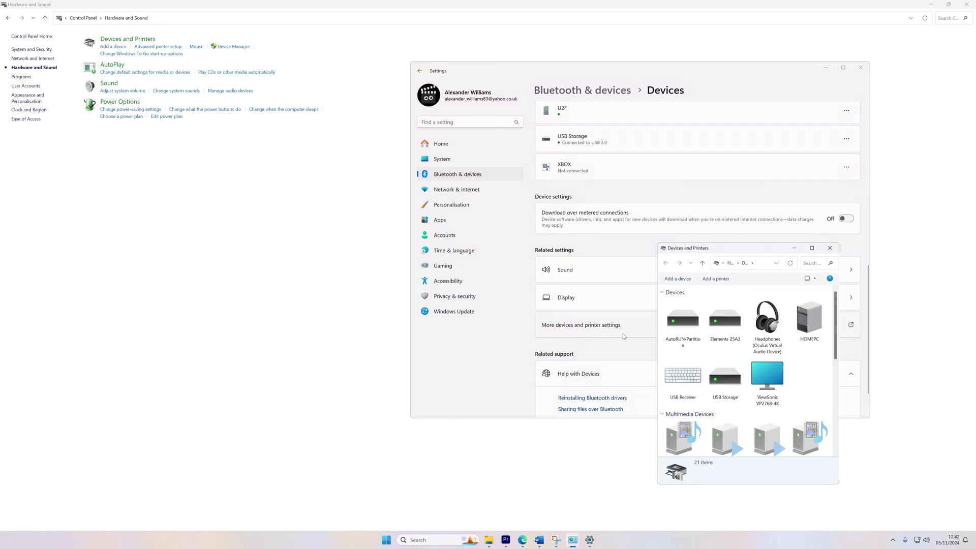
{"action": "right_click", "coordinate": [680, 331]}
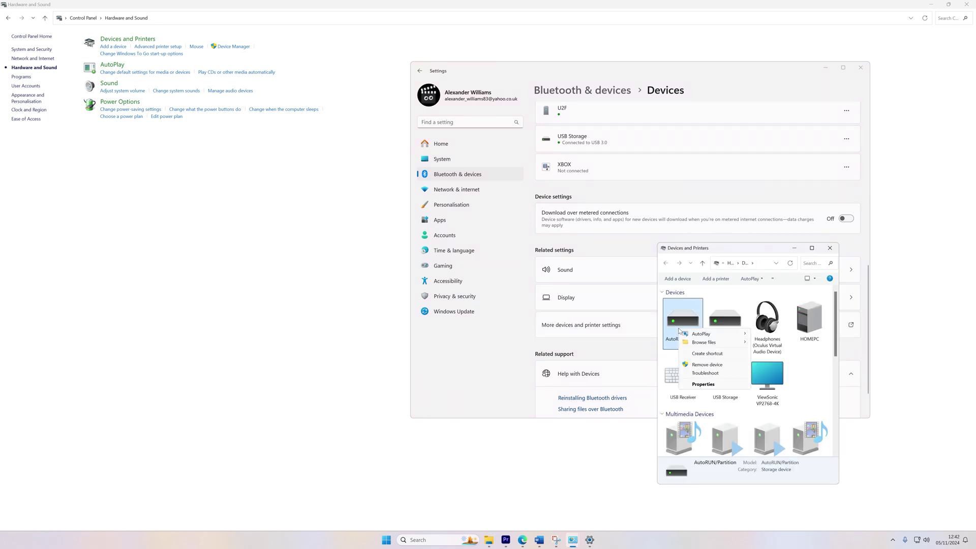
{"action": "left_click", "coordinate": [727, 374]}
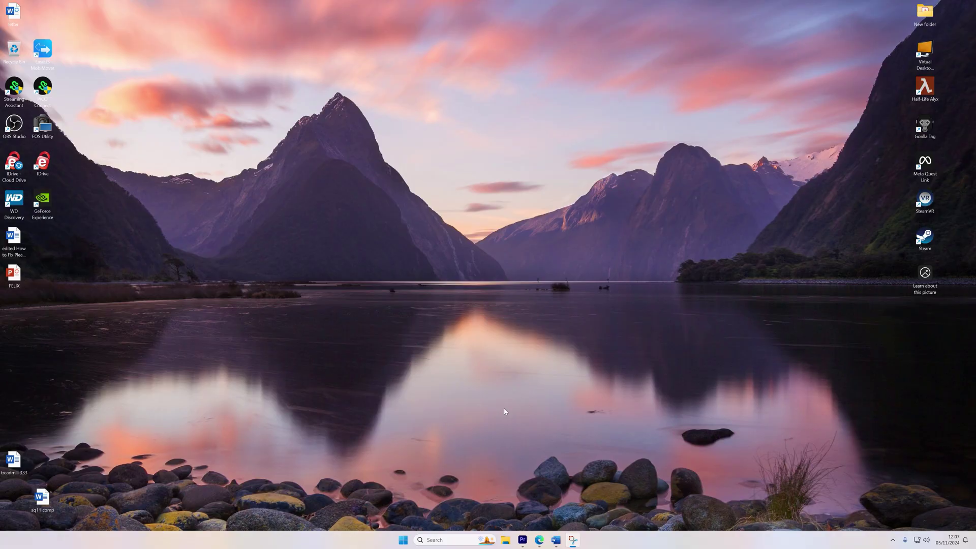
- Launch Computer Management from This PC's extended options in File Explorer
{"action": "left_click", "coordinate": [506, 540]}
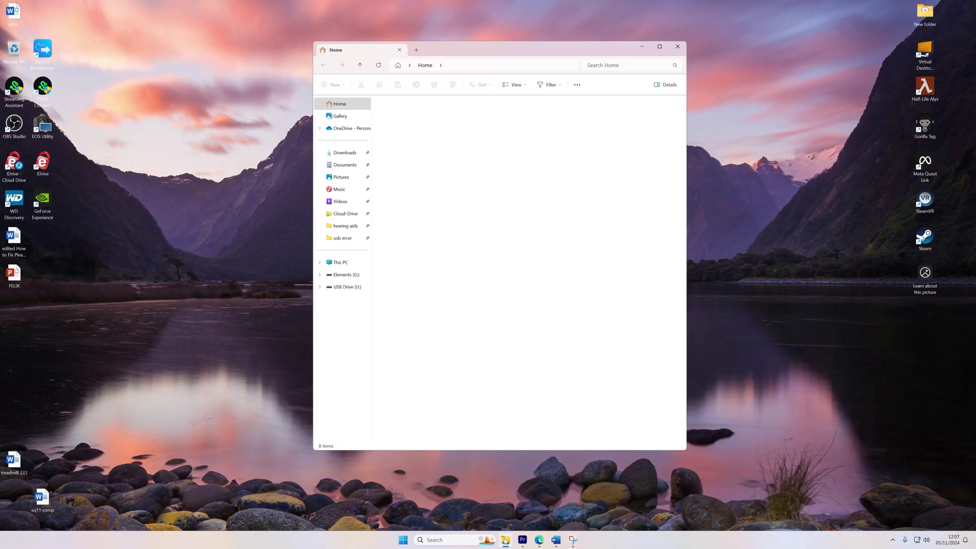
{"action": "right_click", "coordinate": [355, 264]}
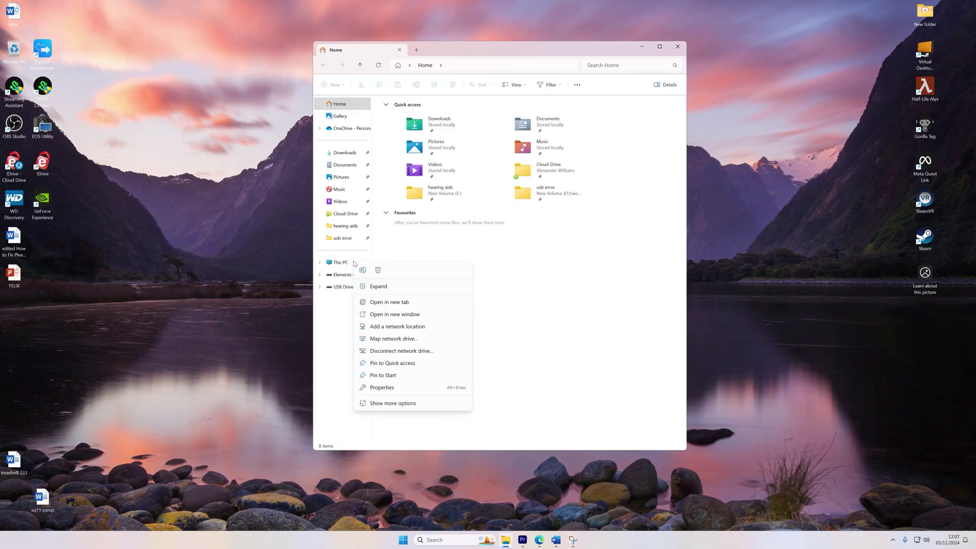
{"action": "left_click", "coordinate": [398, 404]}
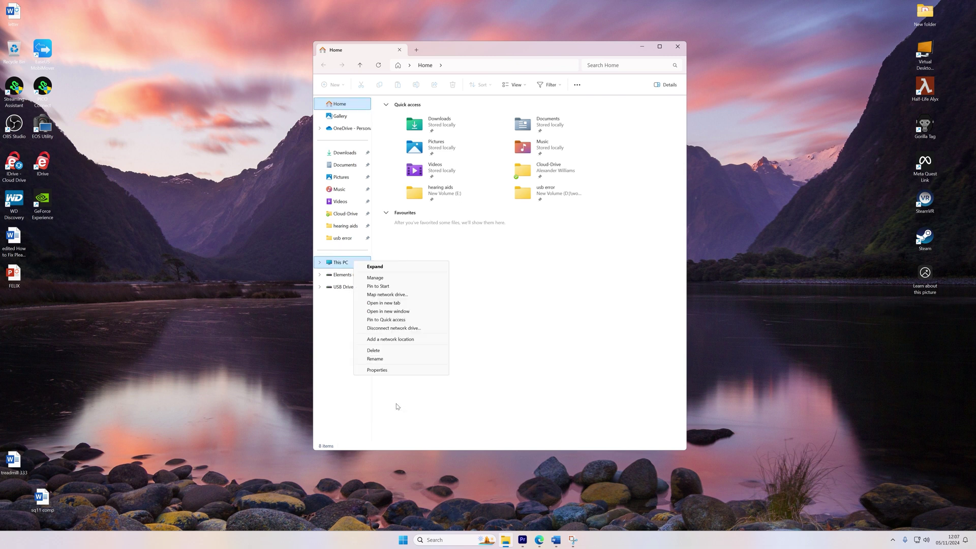
{"action": "left_click", "coordinate": [387, 278]}
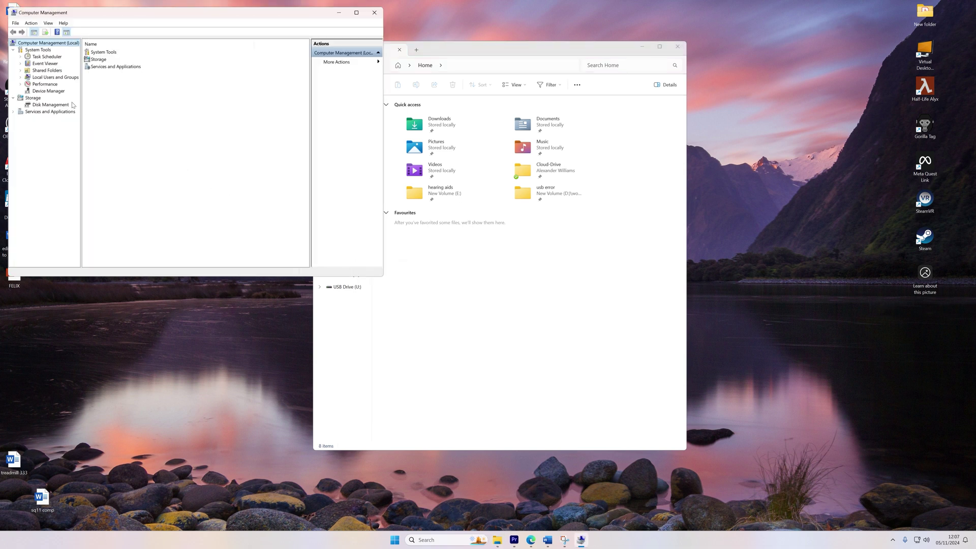
- Delete the (U:) volume in Disk Management, leaving Disk 5 unallocated
{"action": "left_click", "coordinate": [72, 105]}
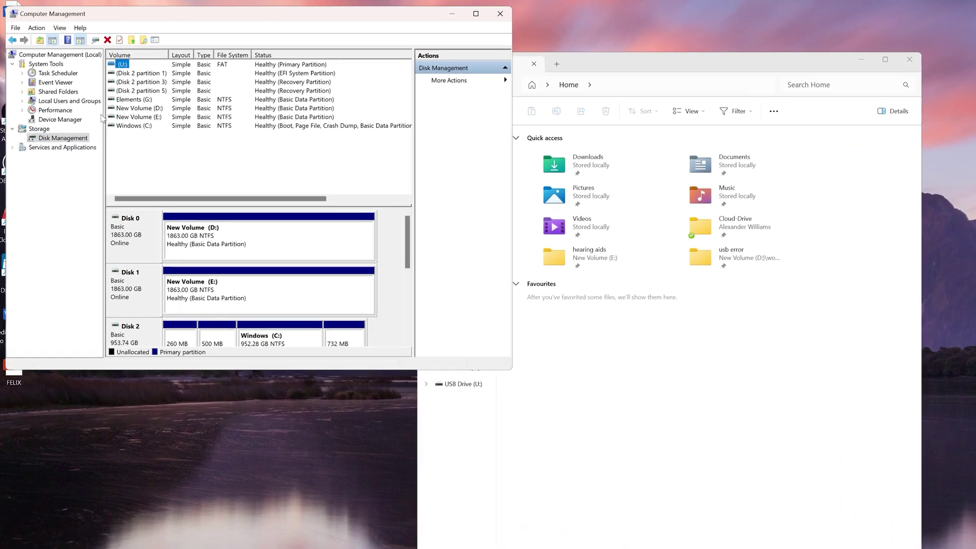
{"action": "right_click", "coordinate": [126, 67]}
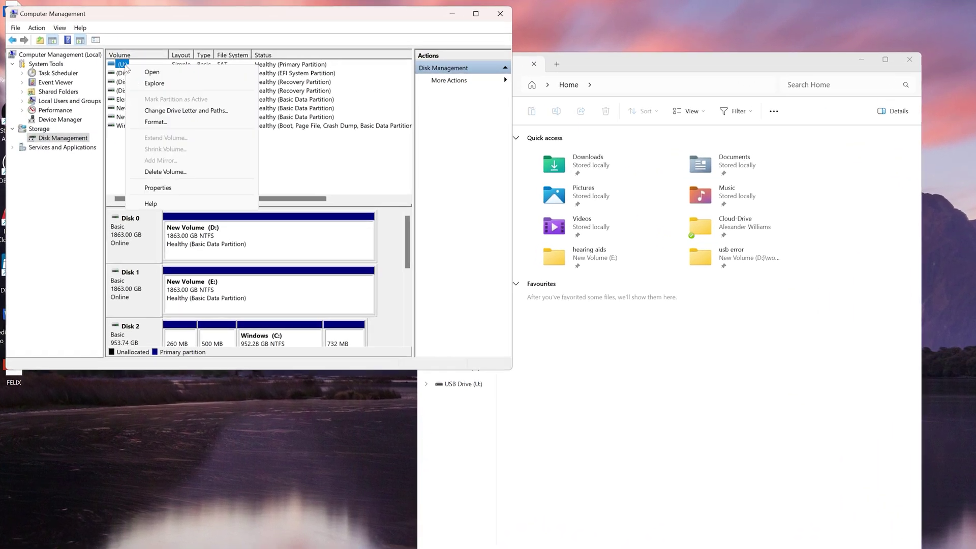
{"action": "left_click", "coordinate": [166, 172]}
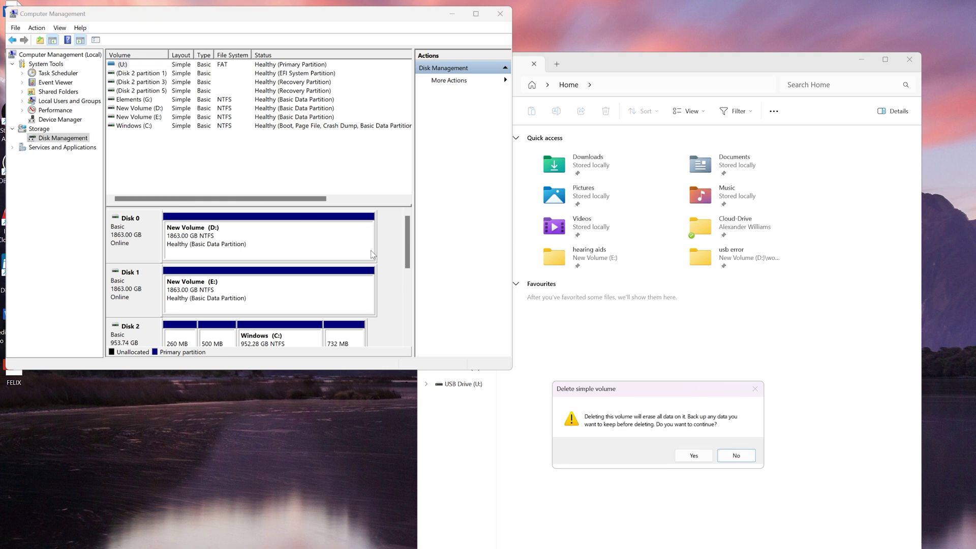
{"action": "left_click", "coordinate": [694, 455]}
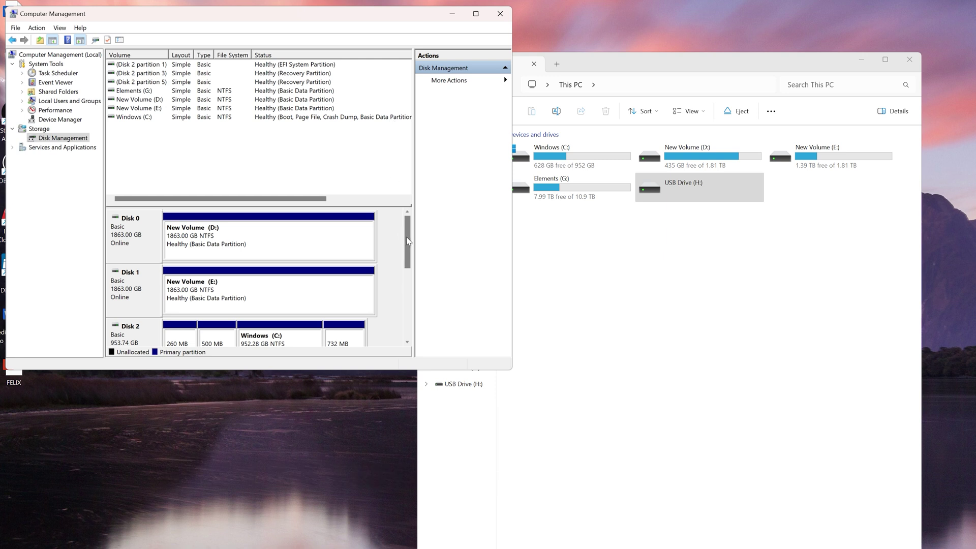
{"action": "left_click_drag", "start_coordinate": [406, 241], "coordinate": [399, 309]}
- Create a full-size 1884 MB FAT32 simple volume with drive letter R on Disk 5
{"action": "right_click", "coordinate": [219, 289]}
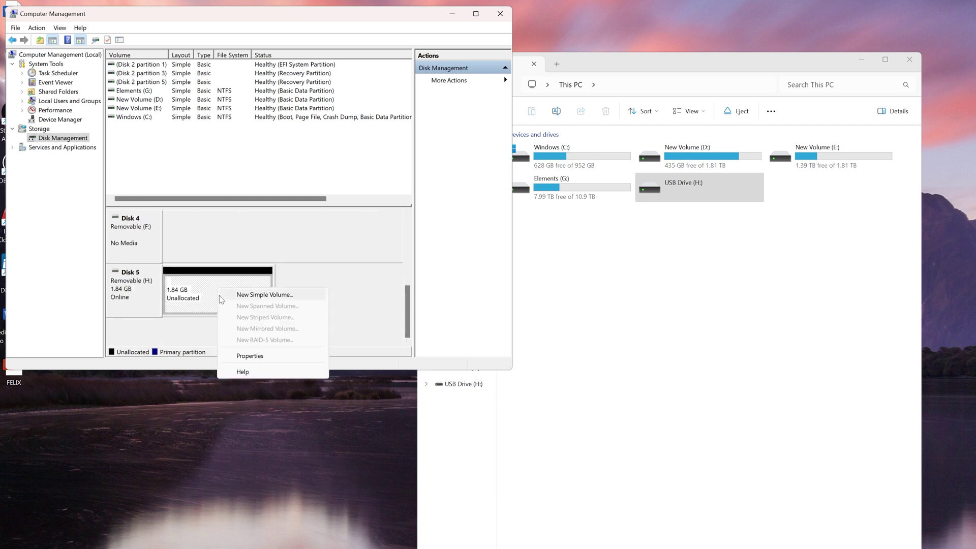
{"action": "left_click", "coordinate": [305, 300]}
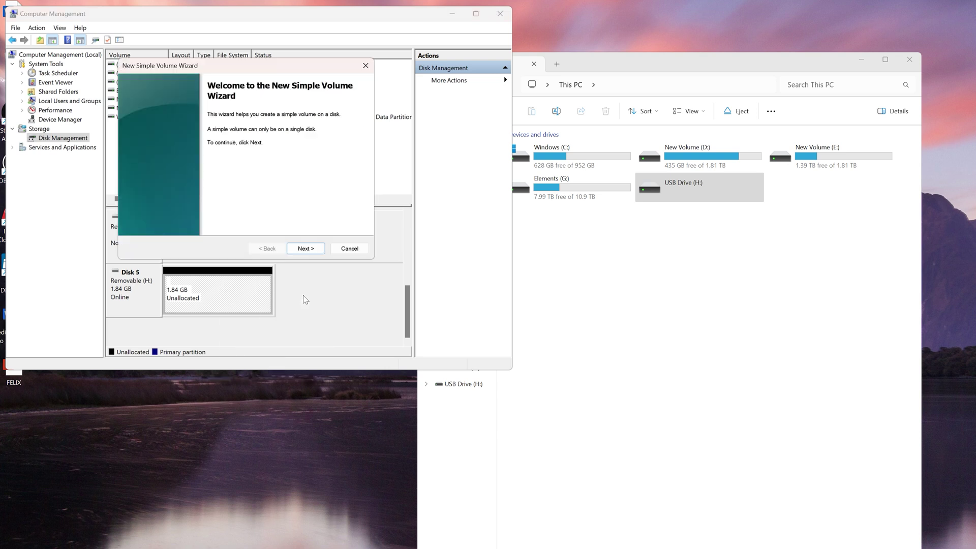
{"action": "left_click", "coordinate": [302, 248]}
{"action": "left_click", "coordinate": [303, 248]}
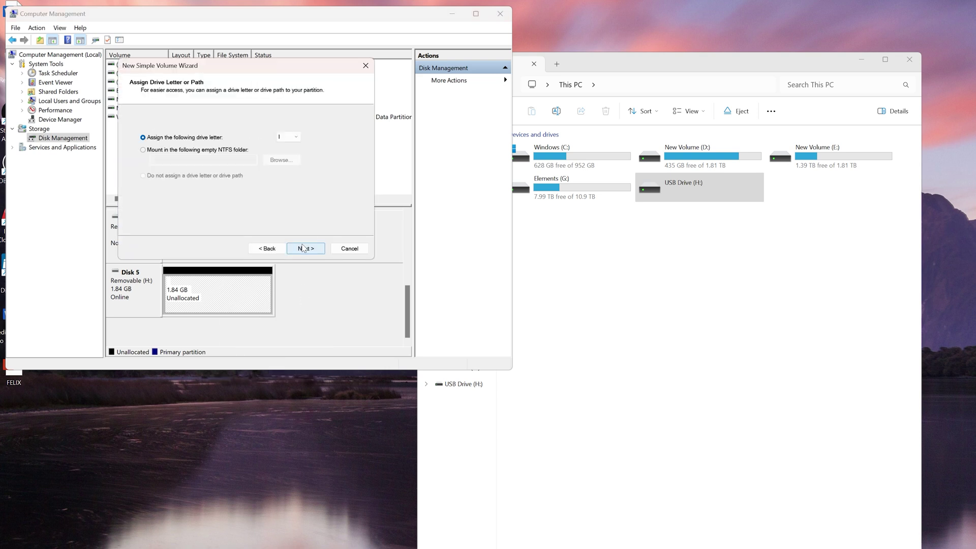
{"action": "left_click", "coordinate": [299, 138]}
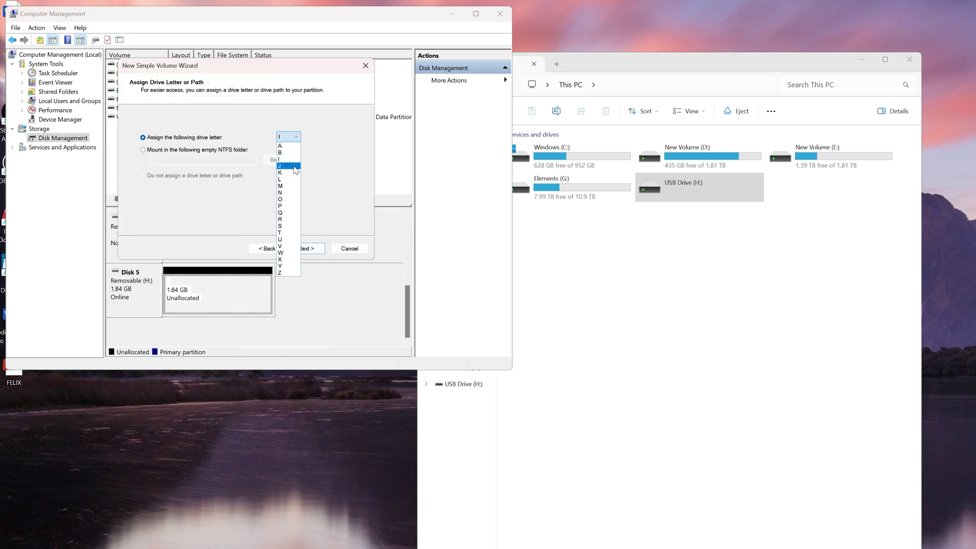
{"action": "left_click", "coordinate": [288, 220]}
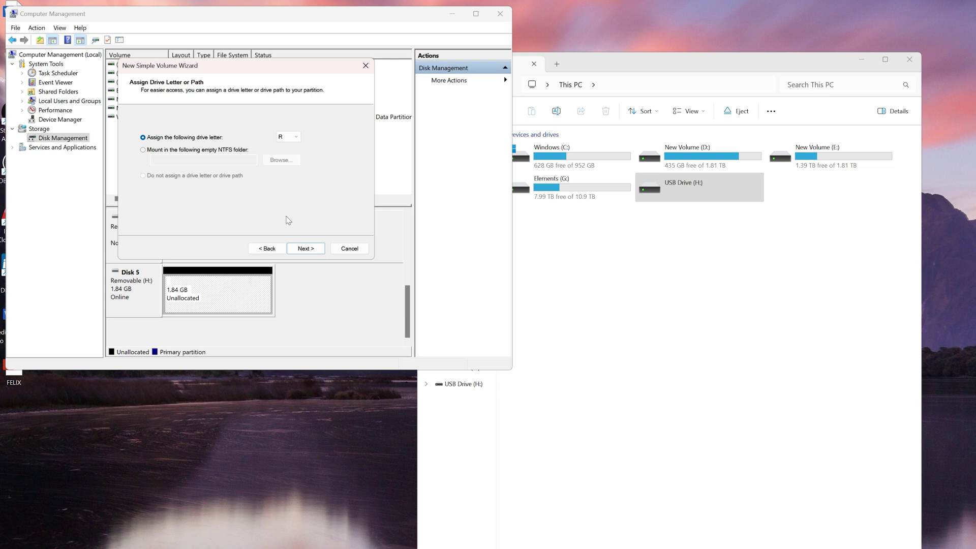
{"action": "left_click", "coordinate": [314, 249]}
{"action": "left_click", "coordinate": [300, 159]}
{"action": "left_click", "coordinate": [297, 174]}
{"action": "left_click", "coordinate": [308, 249]}
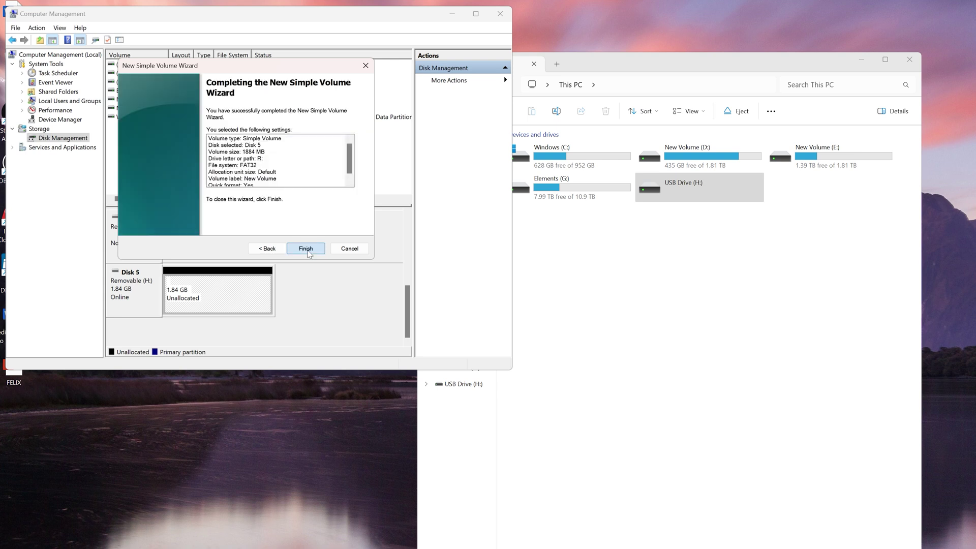
{"action": "left_click", "coordinate": [305, 248]}
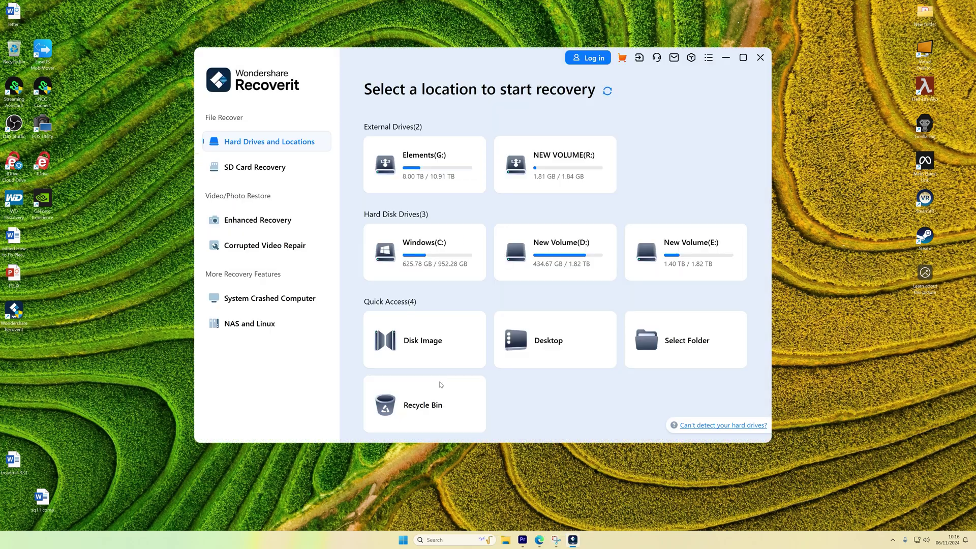
- Start an SD Card Recovery scan of the NEW VOLUME (R:) mass storage device
{"action": "mouse_move", "coordinate": [400, 380]}
{"action": "left_click", "coordinate": [308, 172]}
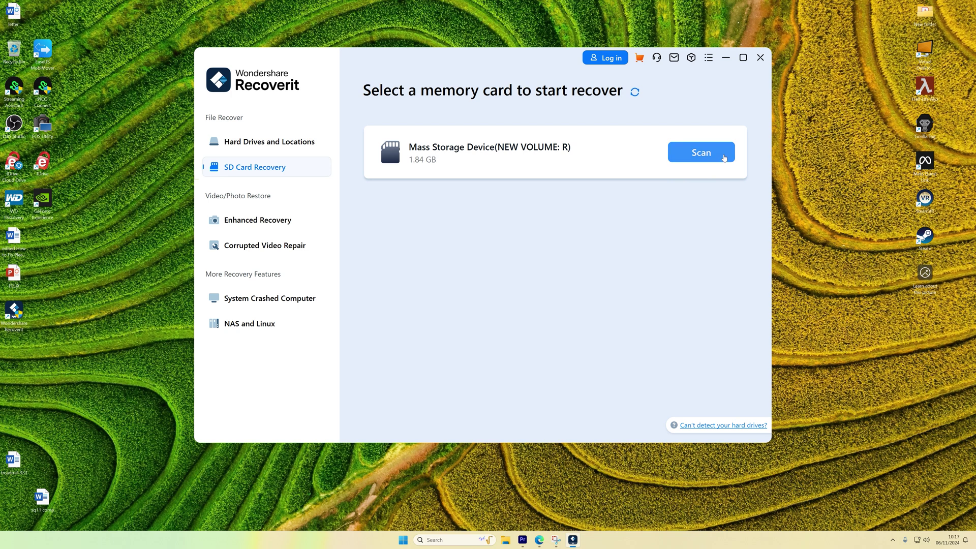
{"action": "left_click", "coordinate": [724, 158]}
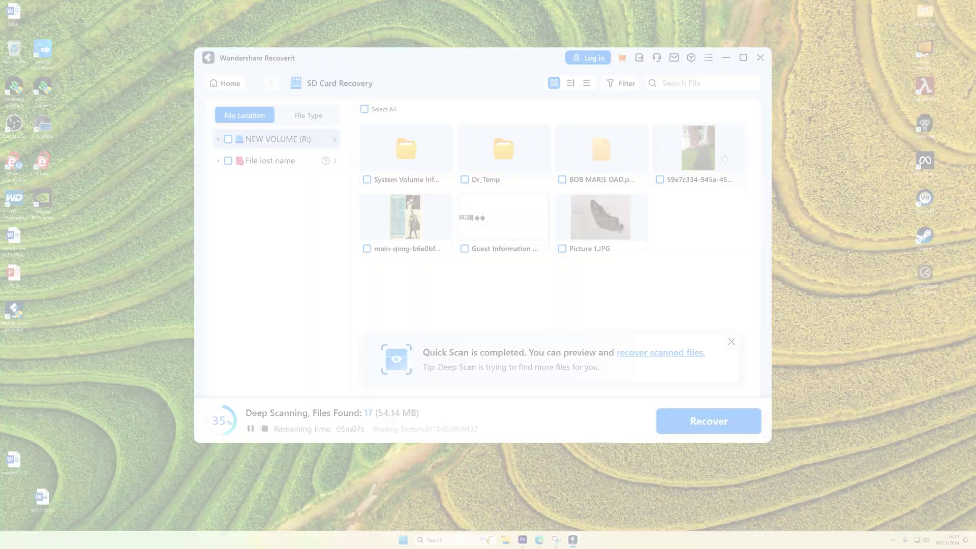
- Pause the deep scan at 37% and preview Picture 1.JPG
{"action": "left_click", "coordinate": [250, 428]}
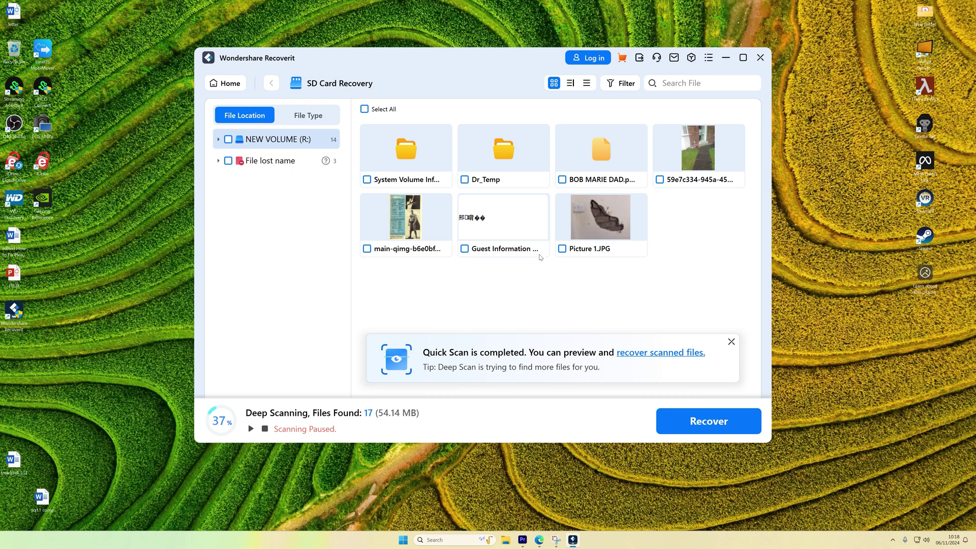
{"action": "left_click", "coordinate": [594, 224]}
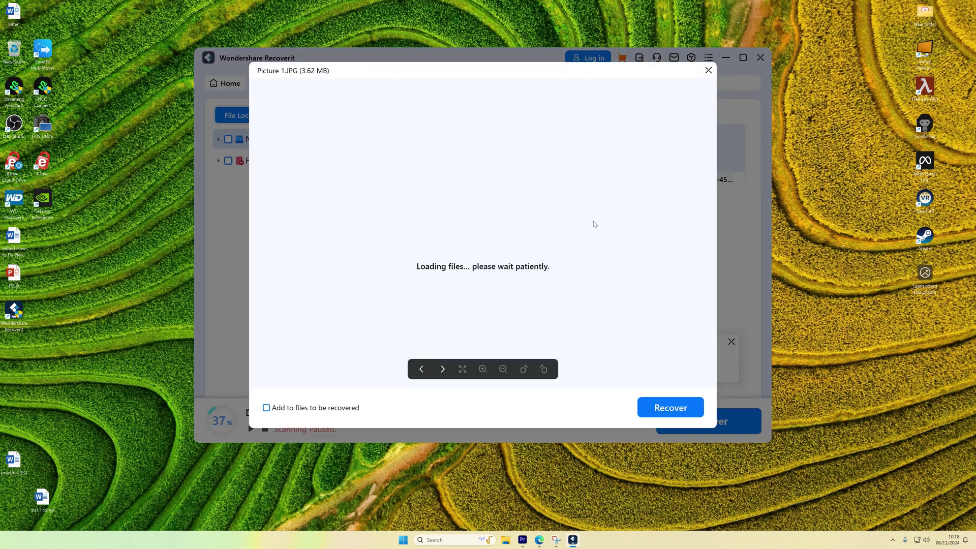